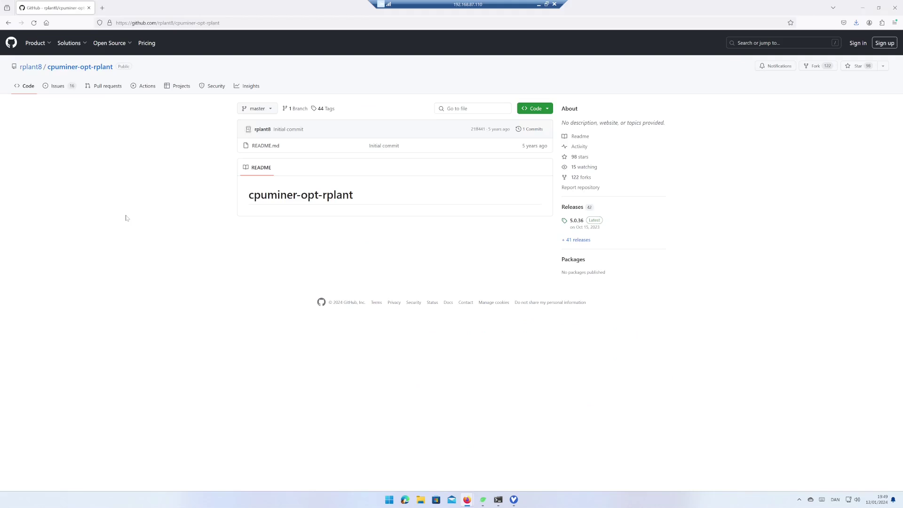
# Download cpuminer-opt-win.zip from release 5.0.29 and keep it despite the malware flag.
pyautogui.click(581, 240)
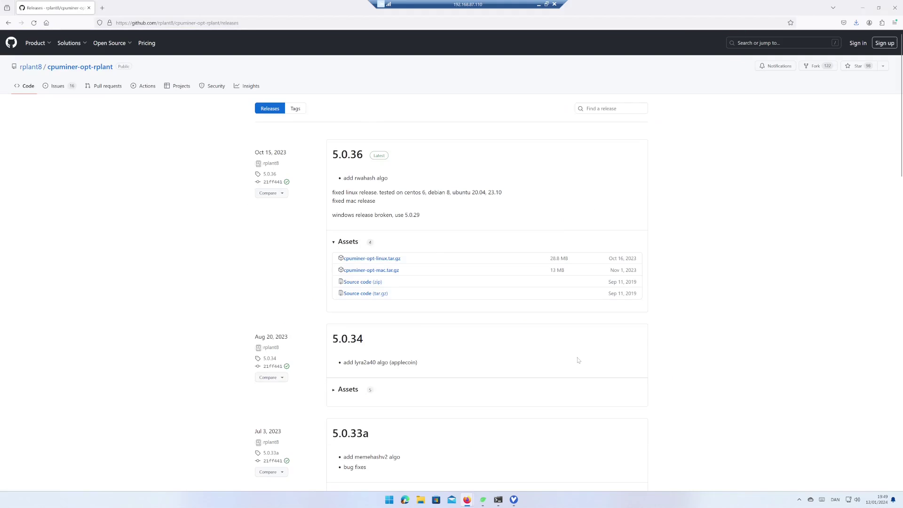
pyautogui.scroll(-3, 579, 360)
pyautogui.scroll(-2, 674, 336)
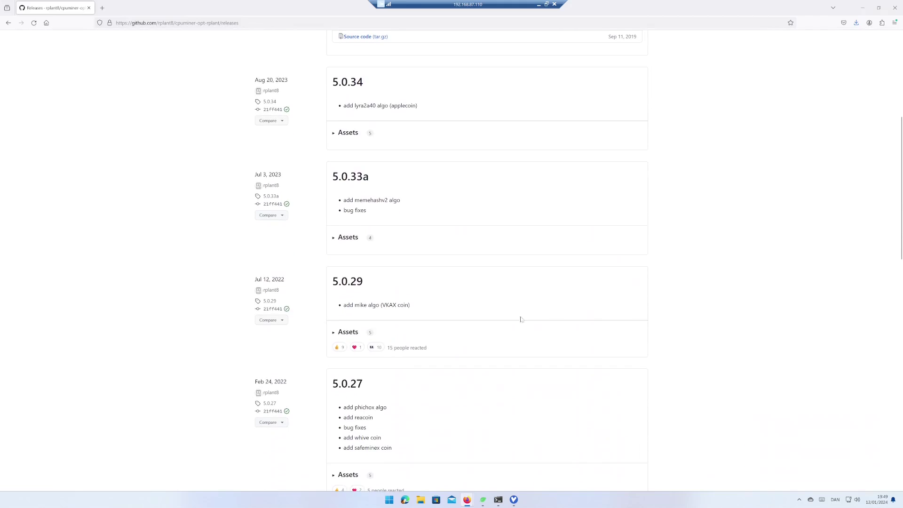
pyautogui.click(337, 333)
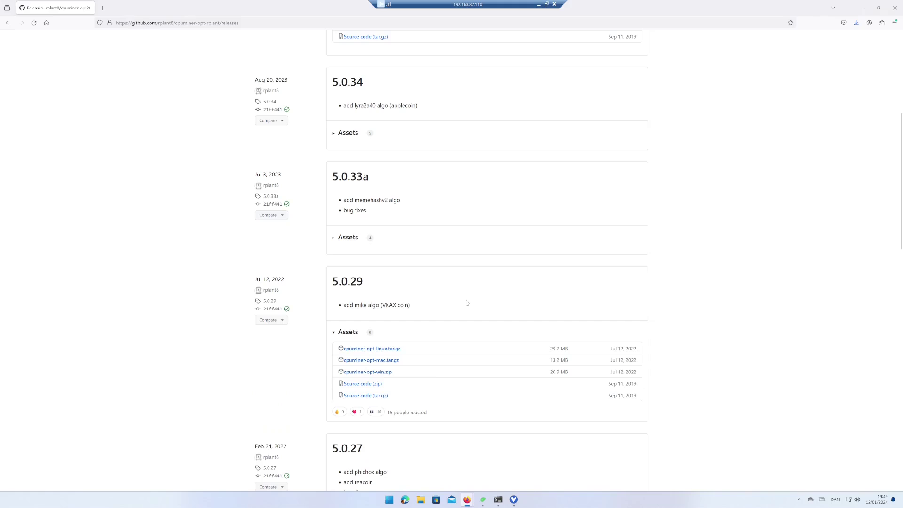
pyautogui.click(383, 373)
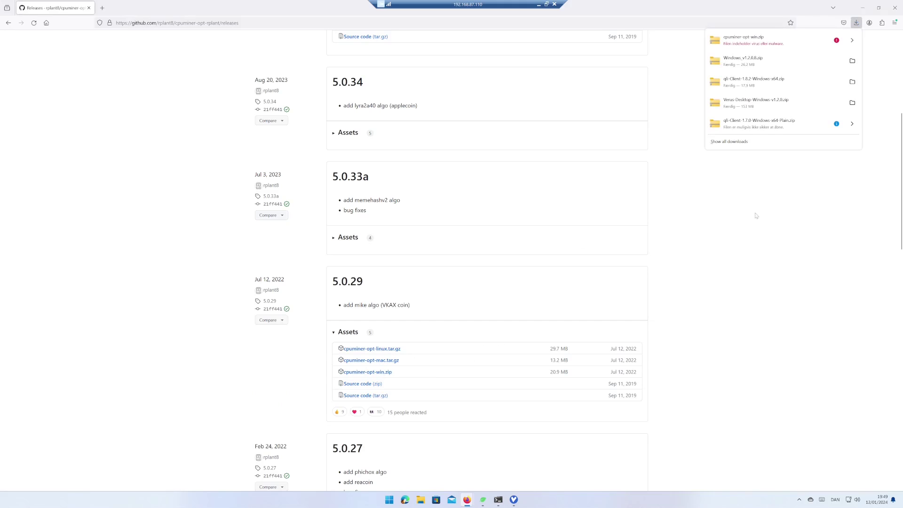
pyautogui.click(851, 42)
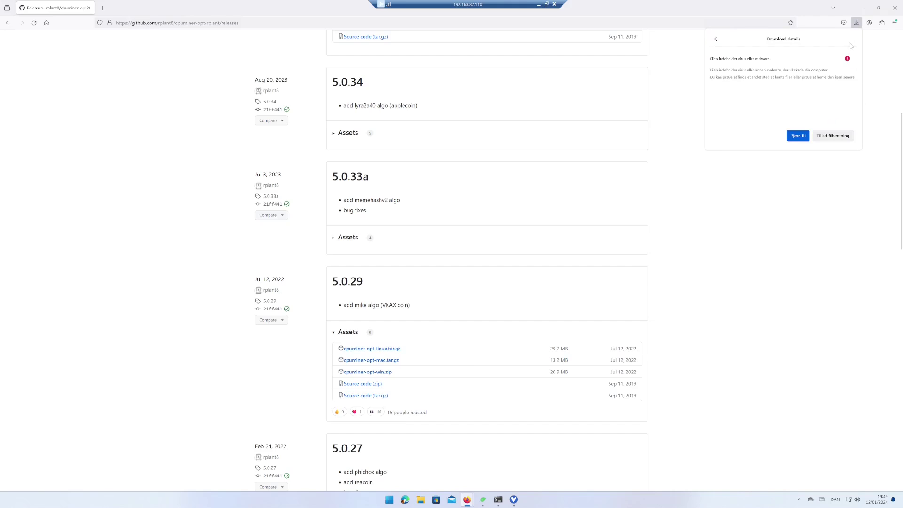
pyautogui.click(833, 136)
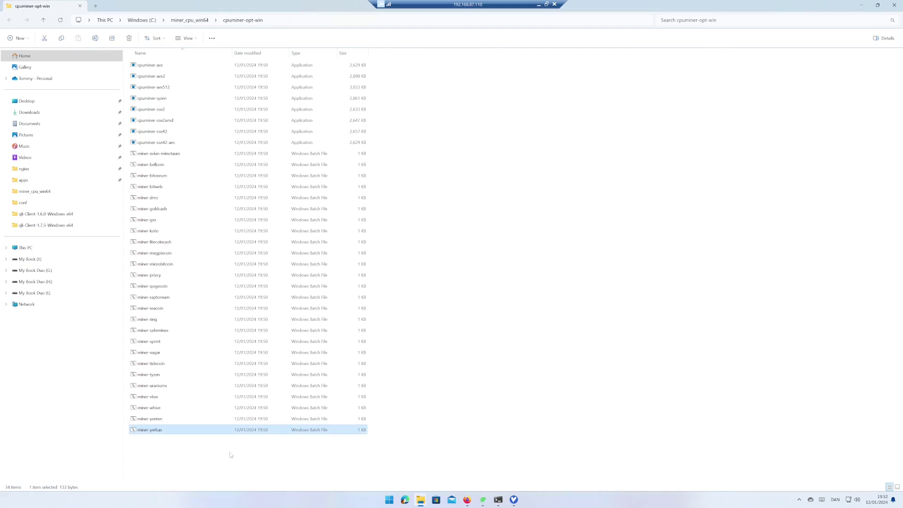
# Copy the miner-yerbas batch file and rename the copy to miner-vishai.
pyautogui.rightClick(155, 433)
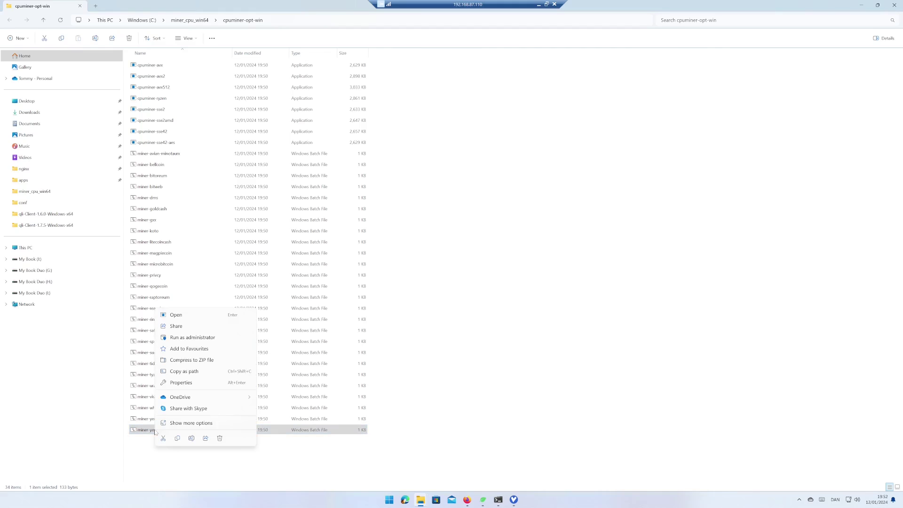
pyautogui.click(178, 440)
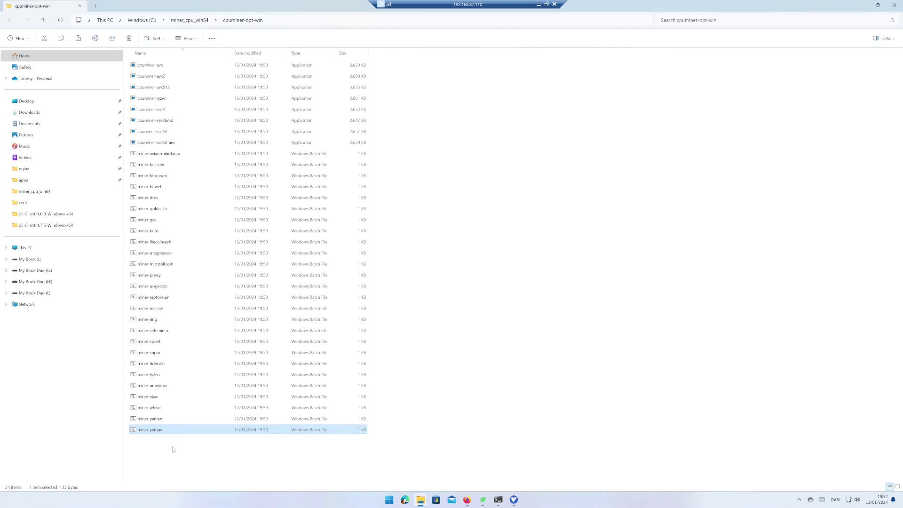
pyautogui.rightClick(172, 461)
pyautogui.click(182, 457)
pyautogui.press('F2')
pyautogui.write('miner-vish')
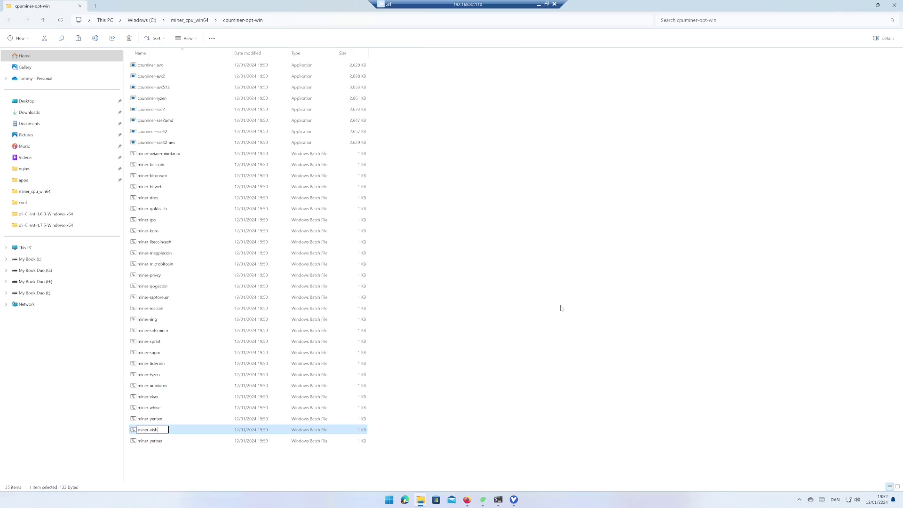
pyautogui.write('ai')
pyautogui.press('Return')
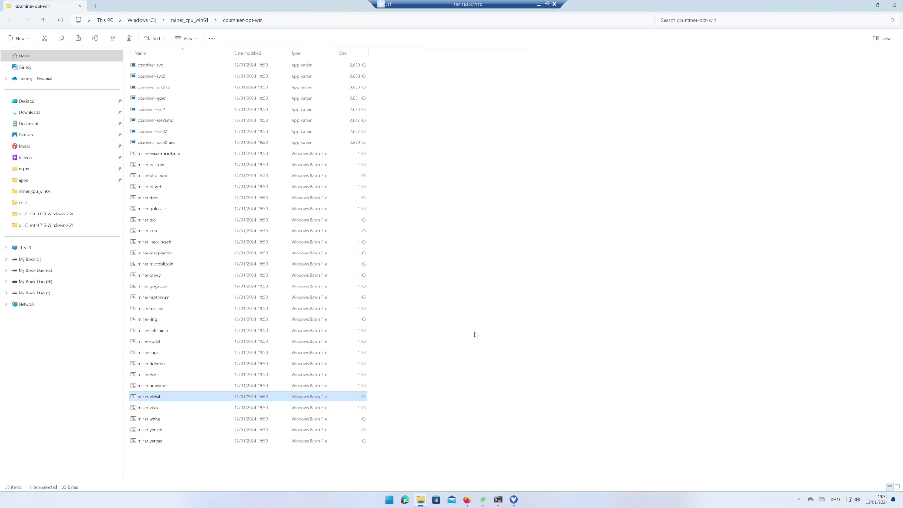
# Launch Notepad and load the miner-vishai script into it.
pyautogui.press('super')
pyautogui.write('note')
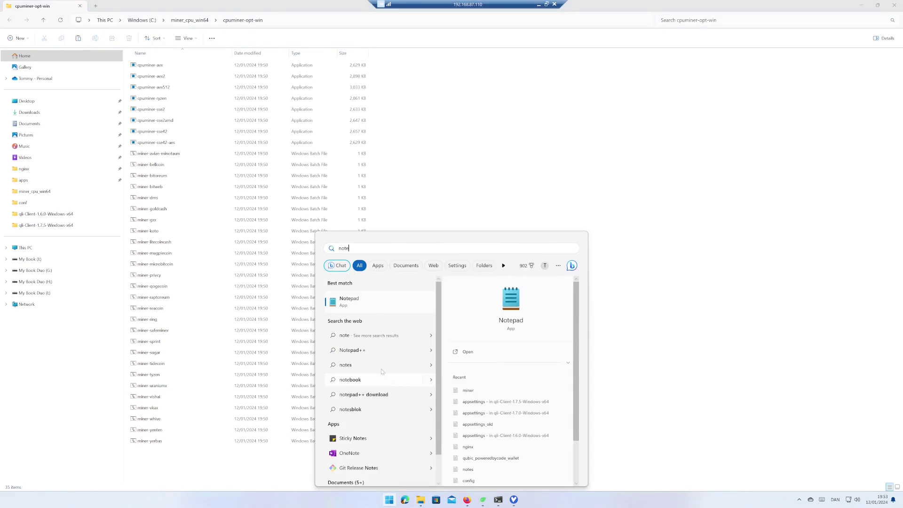
pyautogui.press('Return')
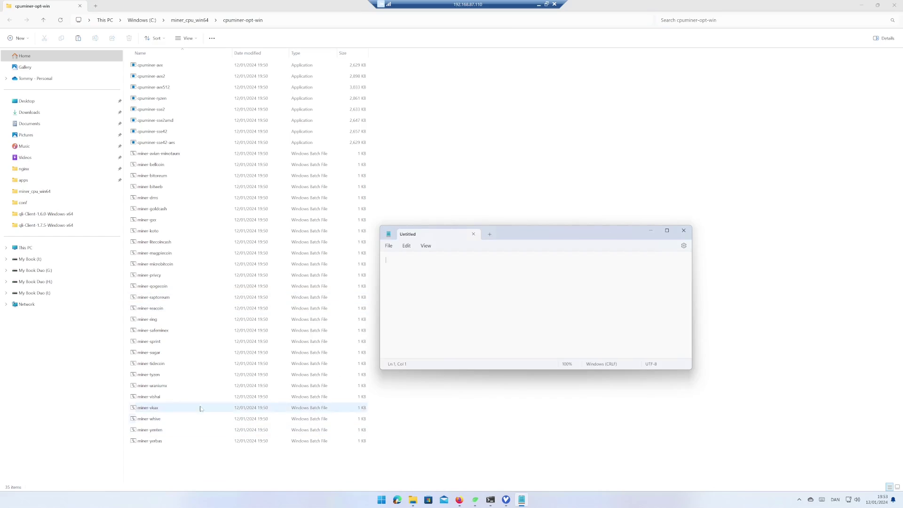
pyautogui.moveTo(155, 398); pyautogui.dragTo(481, 317)
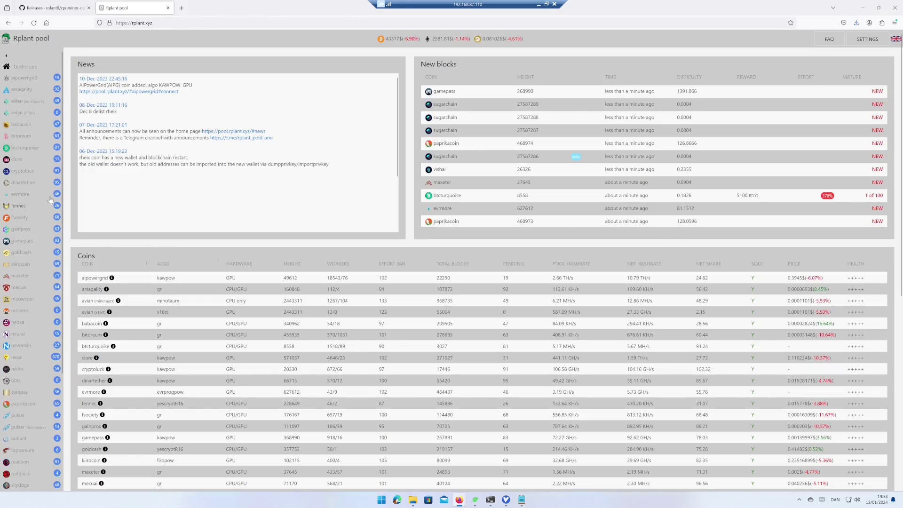
# On the vishai coin page, choose cpuminer-rplant, Windows and the Europe stratum.
pyautogui.scroll(-5, 47, 261)
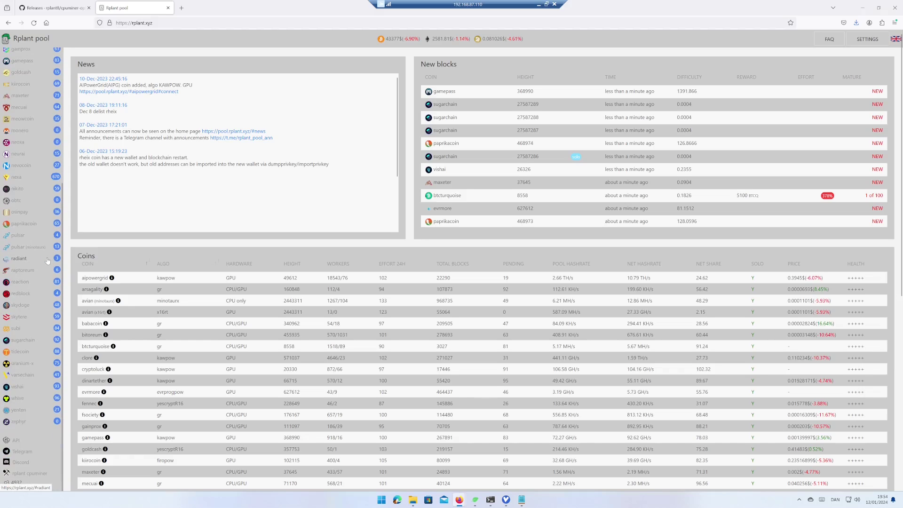
pyautogui.click(17, 387)
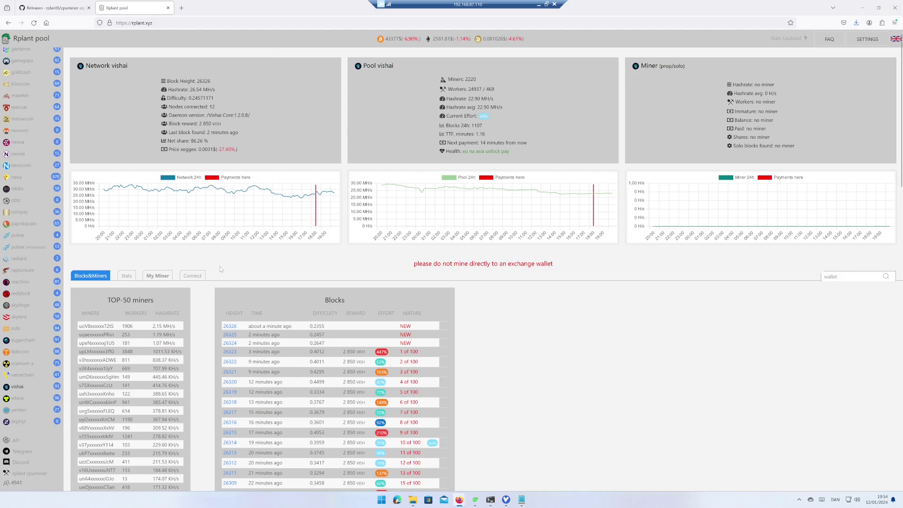
pyautogui.click(191, 276)
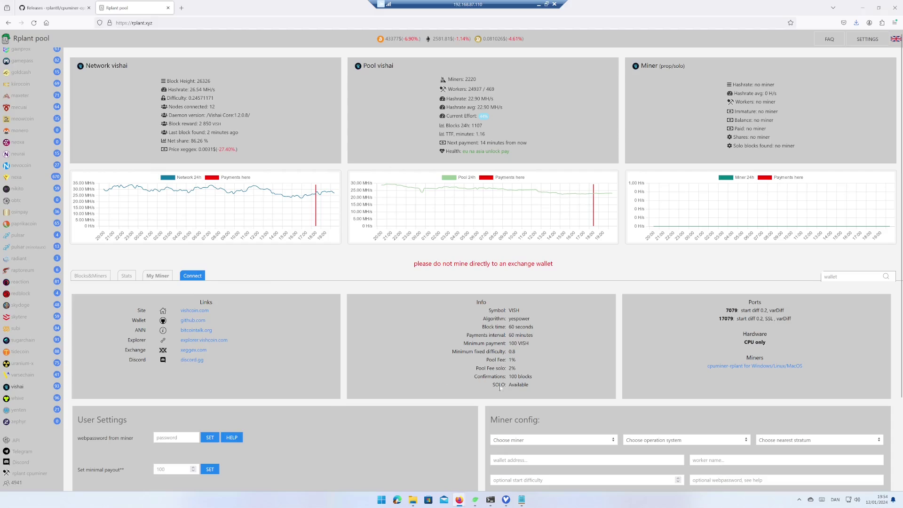
pyautogui.scroll(-2, 587, 392)
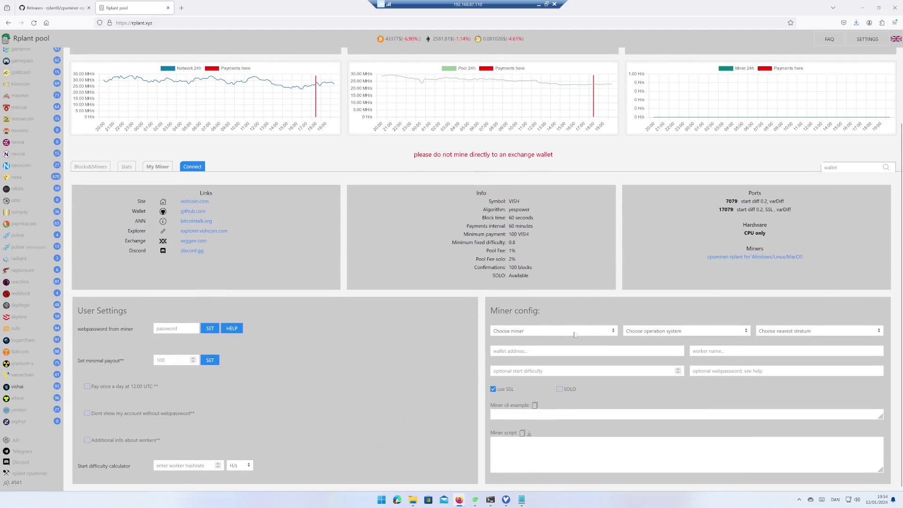
pyautogui.click(574, 335)
pyautogui.click(531, 344)
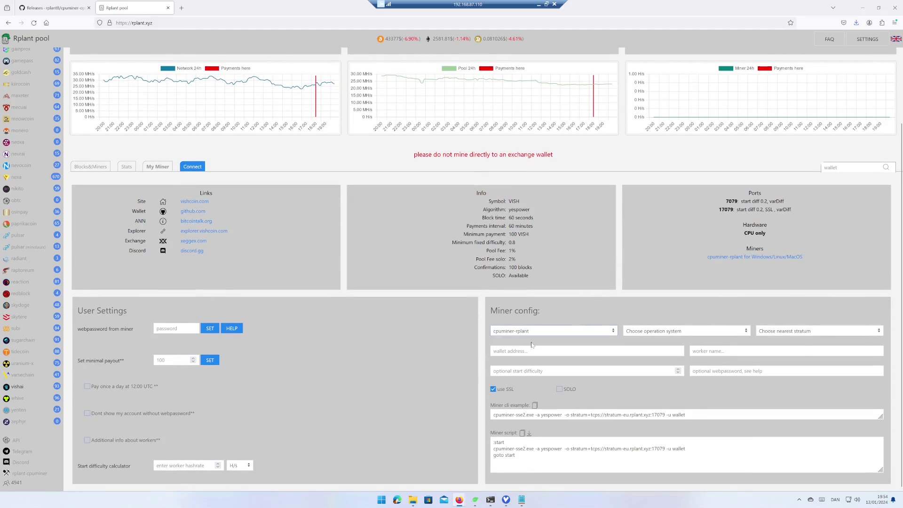
pyautogui.click(678, 331)
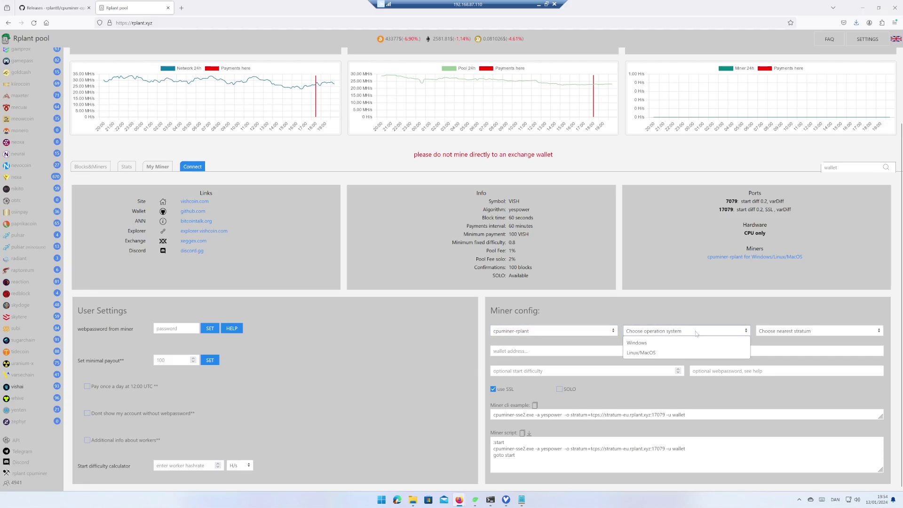
pyautogui.click(677, 340)
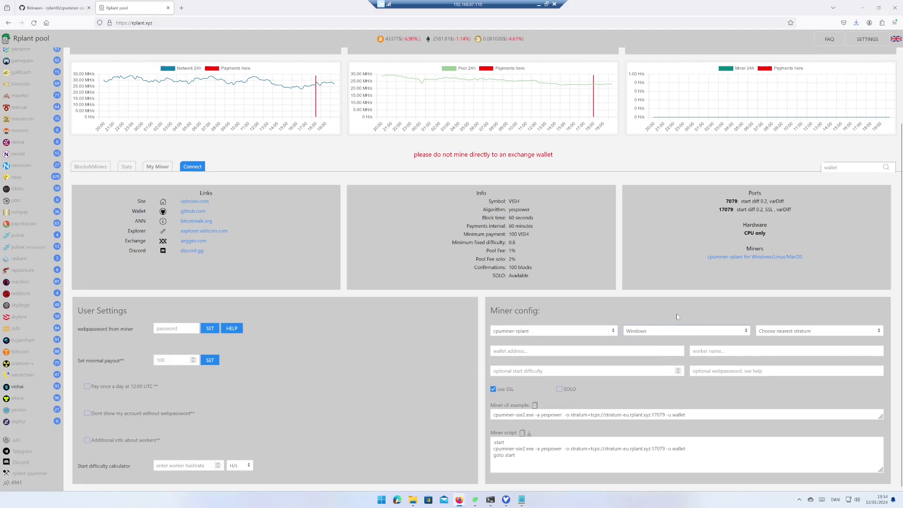
pyautogui.click(818, 333)
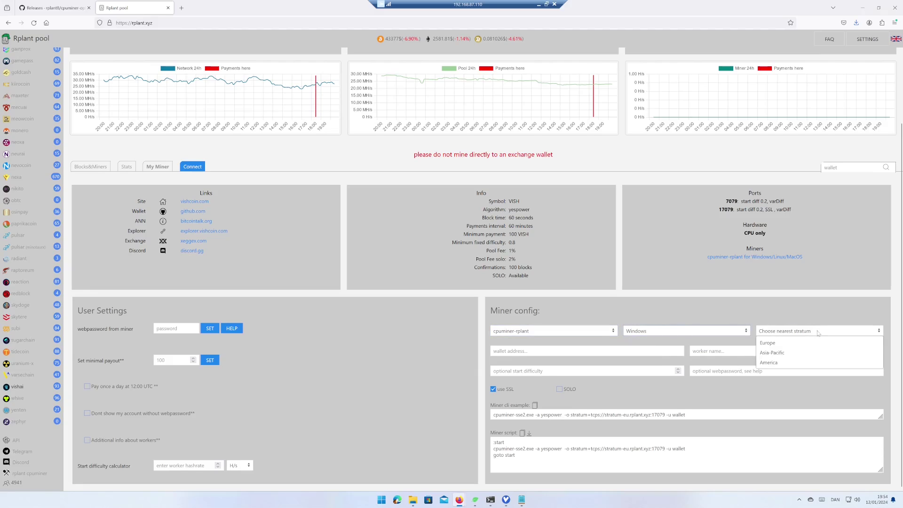
pyautogui.click(777, 343)
pyautogui.press('Down')
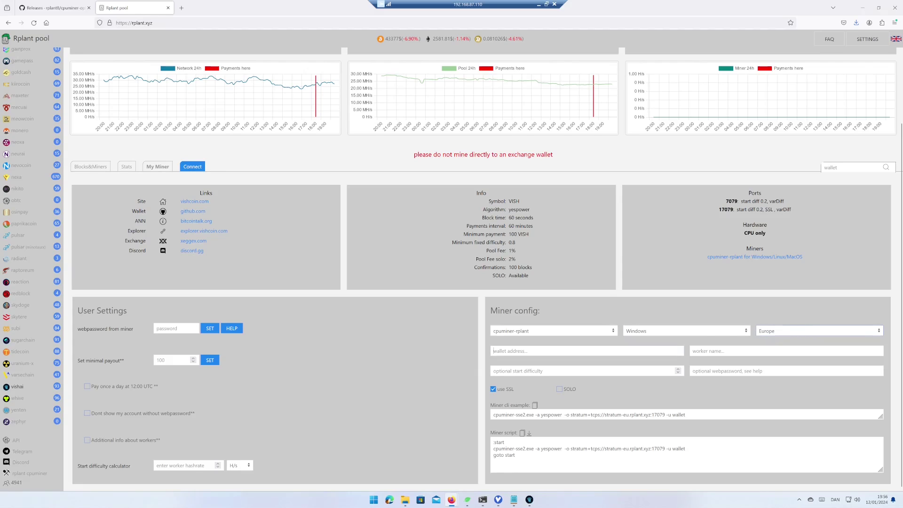
# Paste the wallet address, enter worker name power01, and select the generated command.
pyautogui.click(551, 354)
pyautogui.rightClick(551, 354)
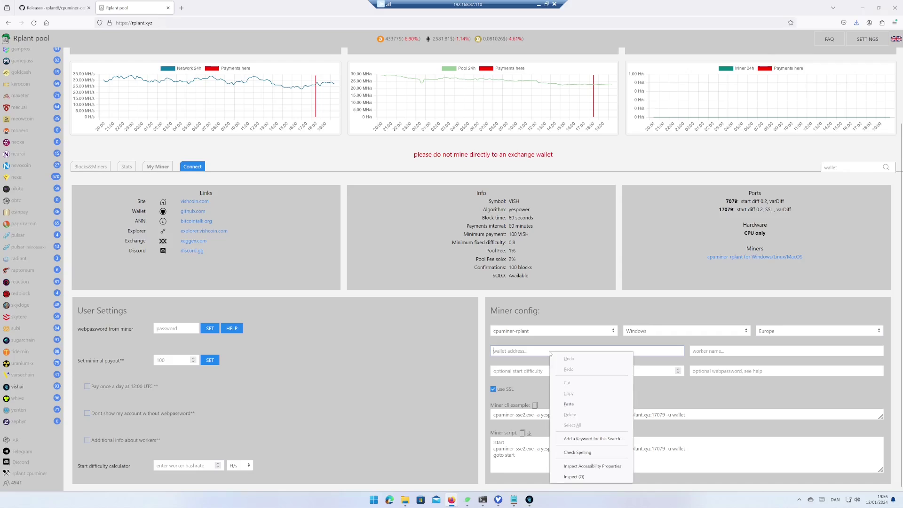
pyautogui.click(568, 404)
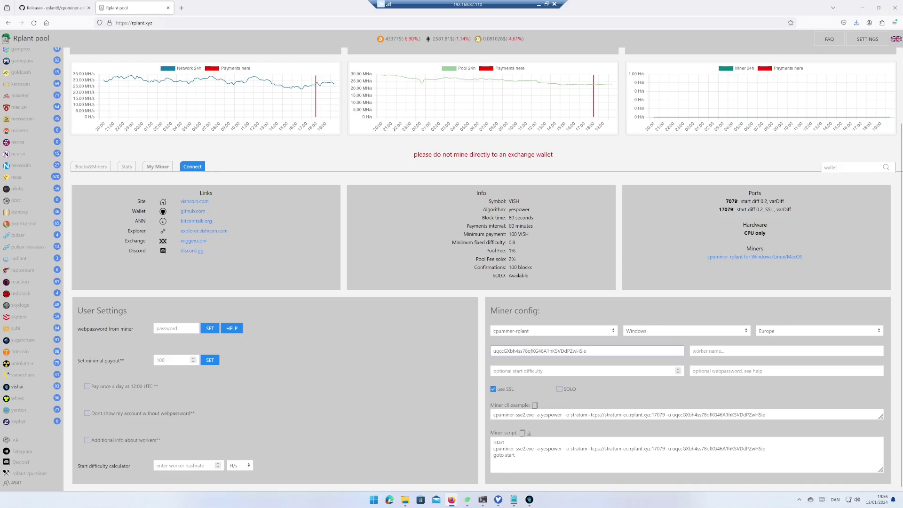
pyautogui.click(694, 351)
pyautogui.write('p')
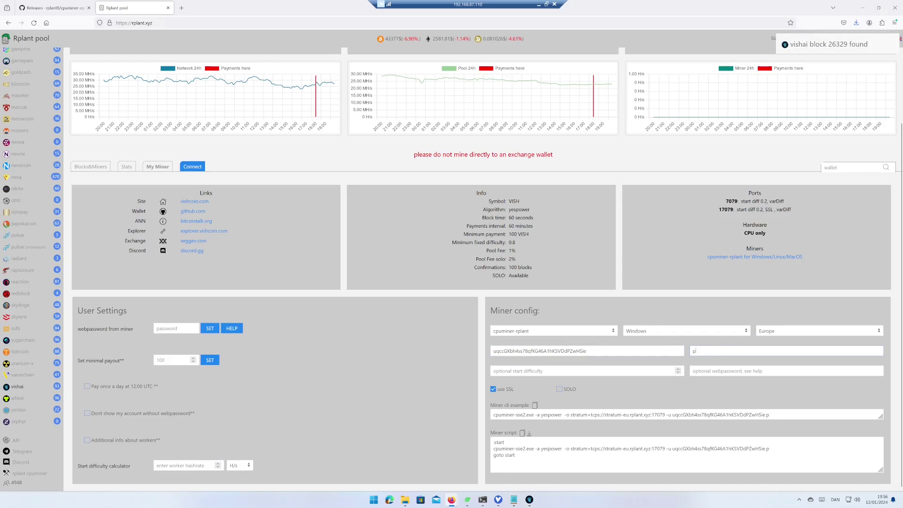
pyautogui.write('ower01')
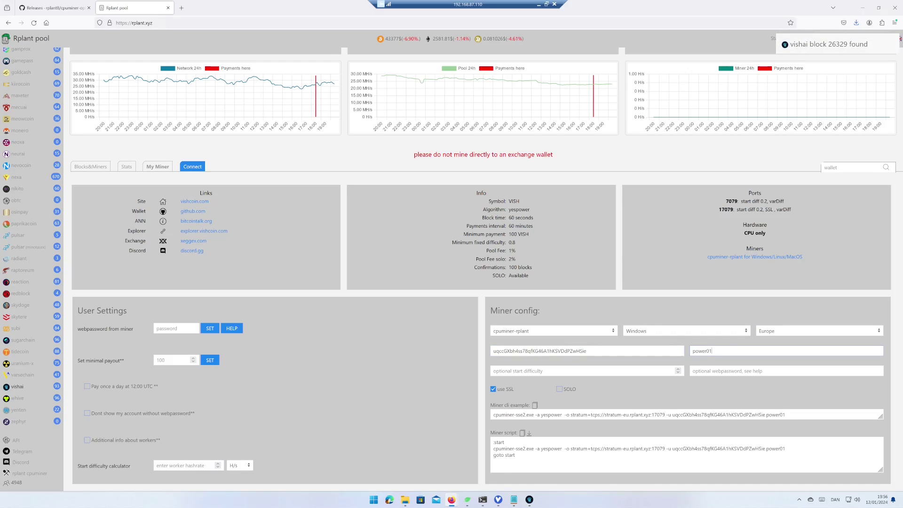
pyautogui.moveTo(786, 448); pyautogui.dragTo(493, 448)
pyautogui.press('cmd+c')
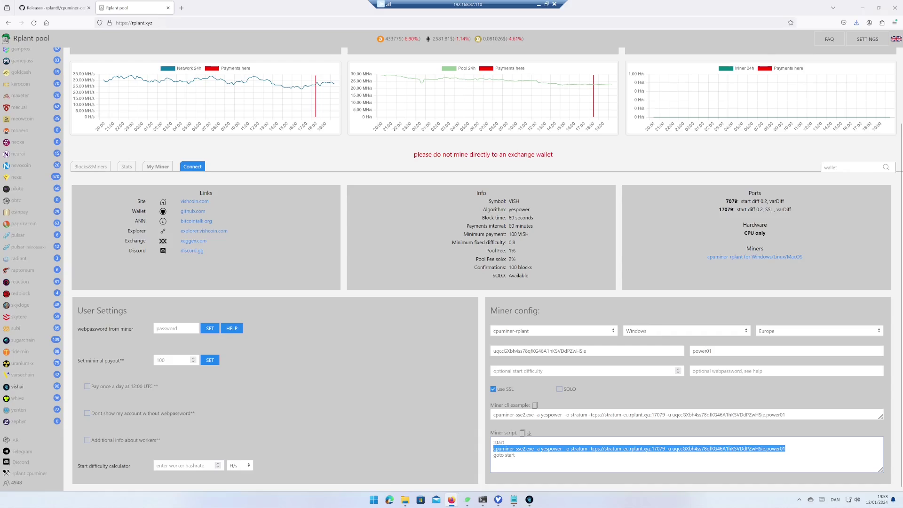
# Replace line 3 of miner-vishai with the pool's yespower command ending in -t20.
pyautogui.hotkey('alt', 'Tab')
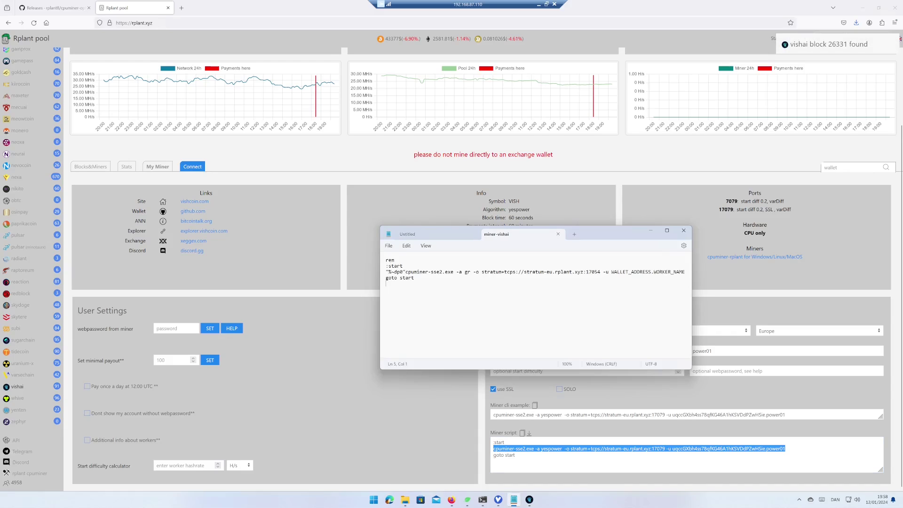
pyautogui.moveTo(687, 272); pyautogui.dragTo(405, 273)
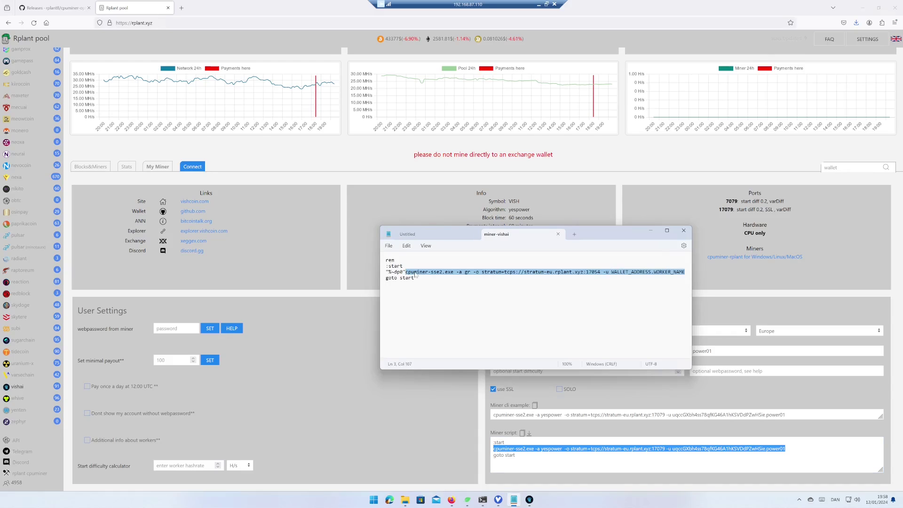
pyautogui.rightClick(415, 275)
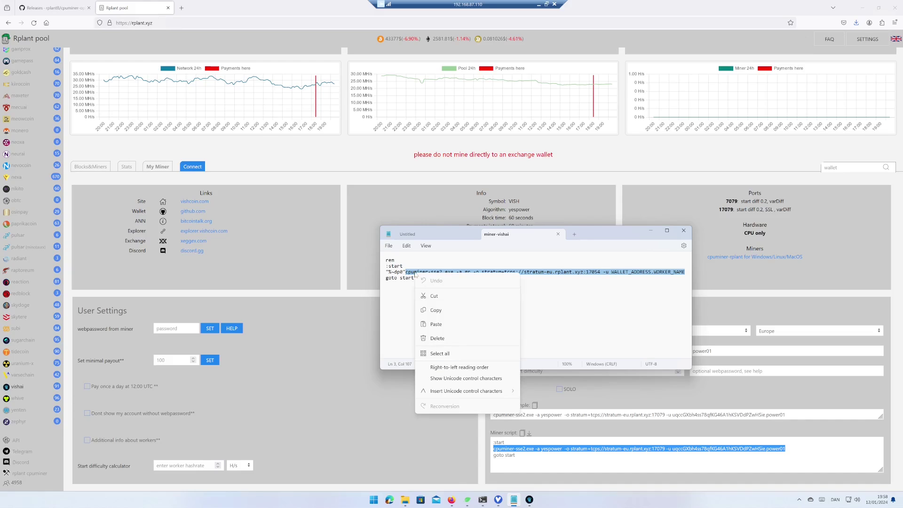
pyautogui.click(444, 323)
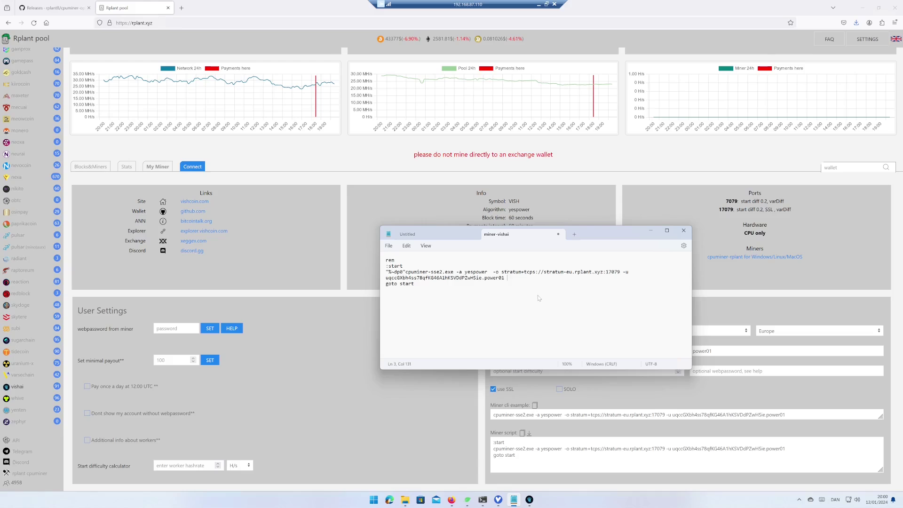
pyautogui.write('-20')
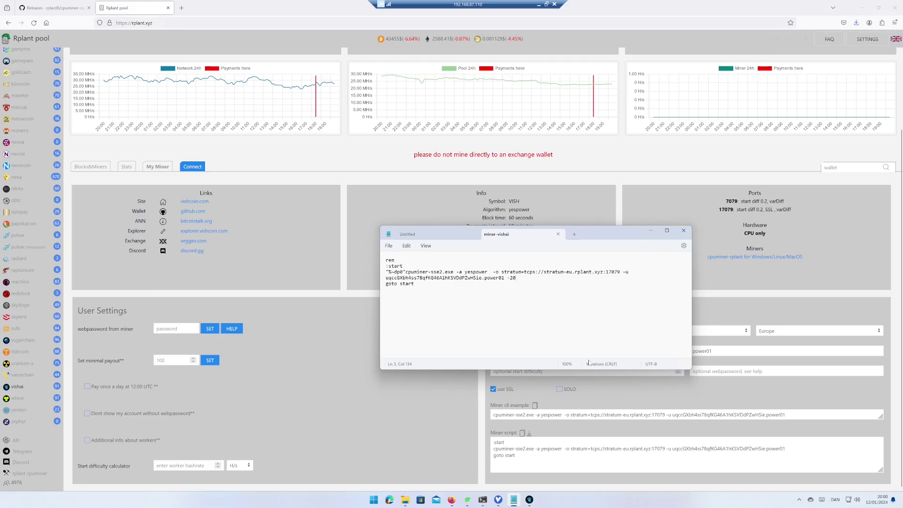
pyautogui.write('t')
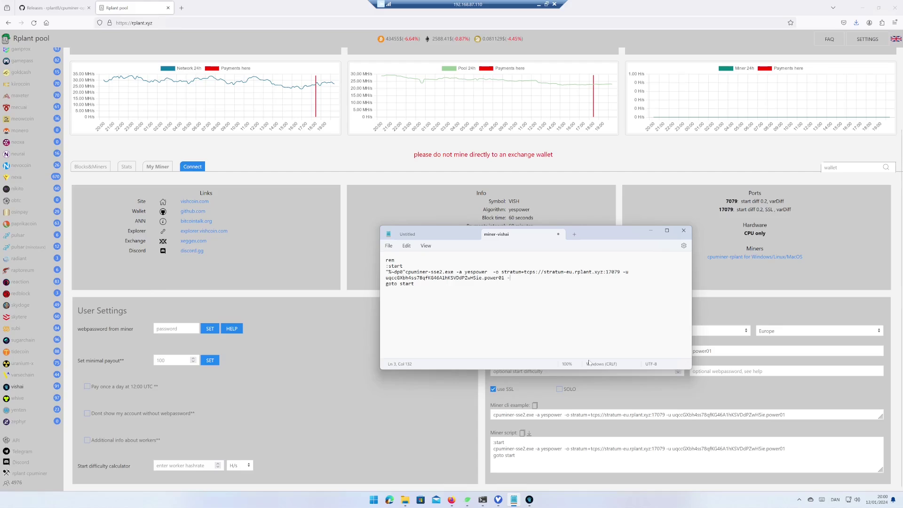
pyautogui.press('BackSpace')
pyautogui.press('BackSpace')
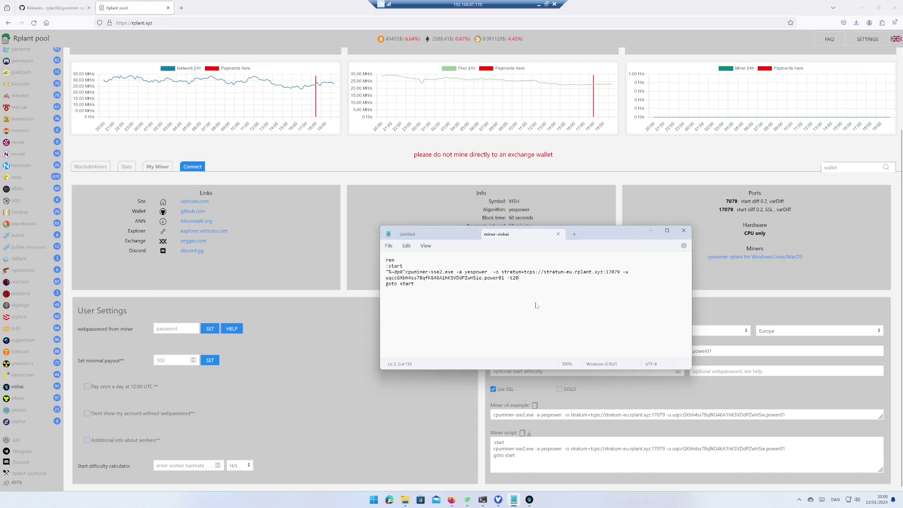
pyautogui.moveTo(405, 500)
pyautogui.click(391, 476)
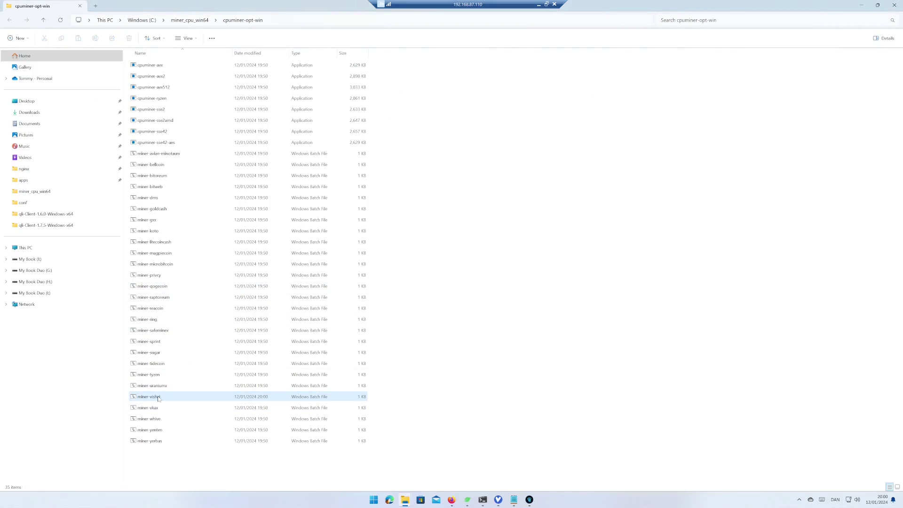
# Run miner-vishai and maximize the Command Prompt window showing accepted shares.
pyautogui.doubleClick(282, 396)
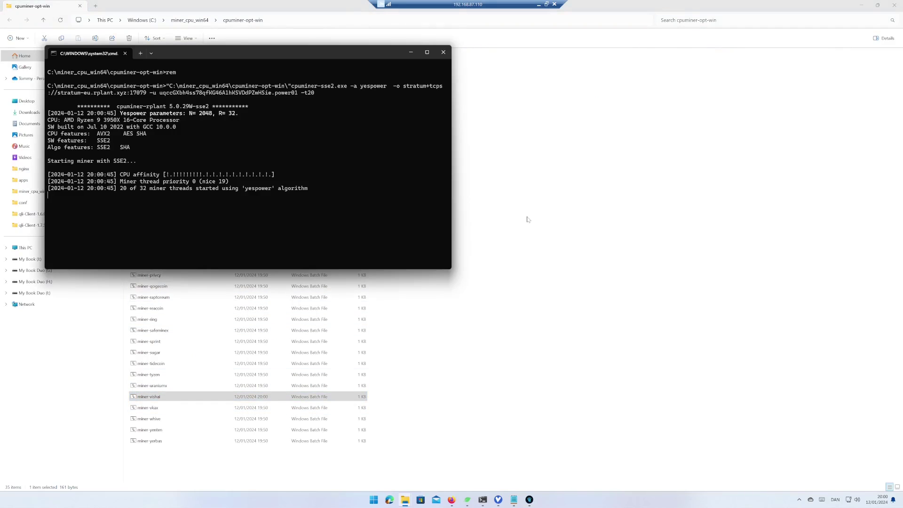
pyautogui.click(427, 52)
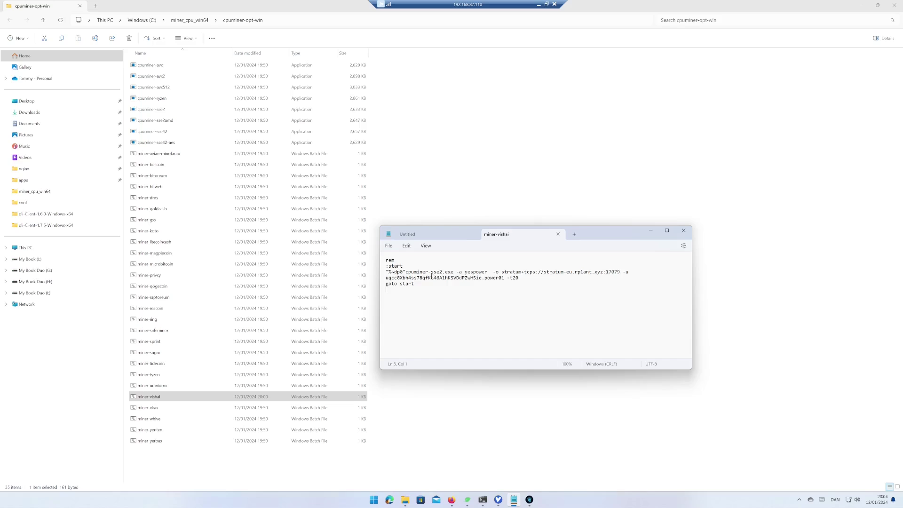
# Change cpuminer-sse2 to cpuminer-ryzen in miner-vishai and rerun it maximized.
pyautogui.moveTo(431, 274); pyautogui.dragTo(442, 276)
pyautogui.write('ryzen')
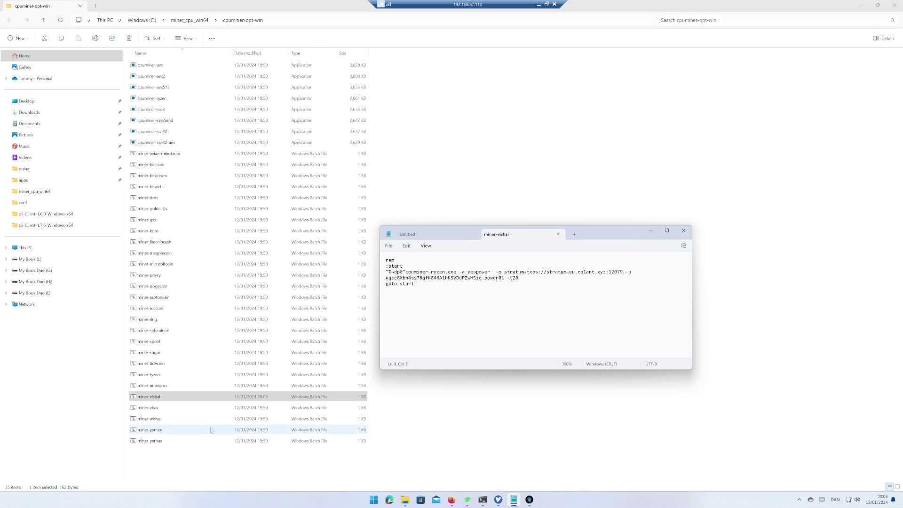
pyautogui.hotkey('alt', 'F4')
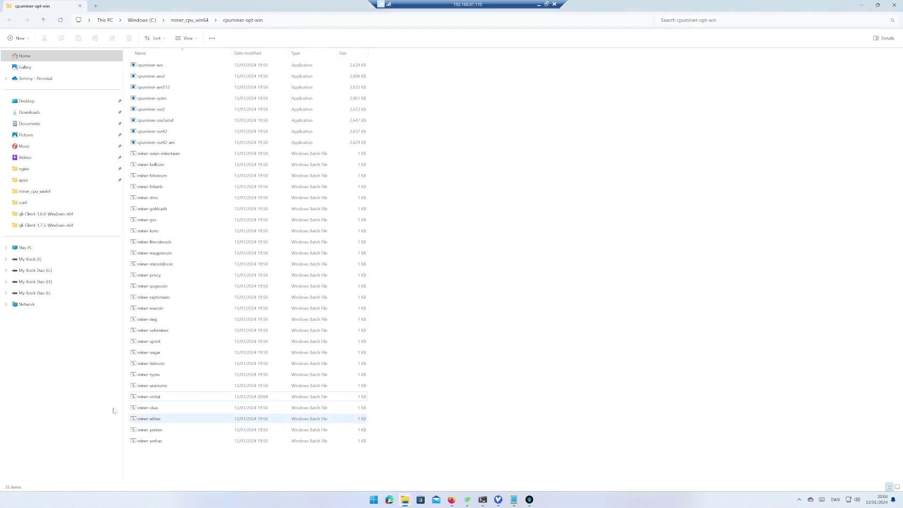
pyautogui.doubleClick(150, 398)
pyautogui.click(436, 62)
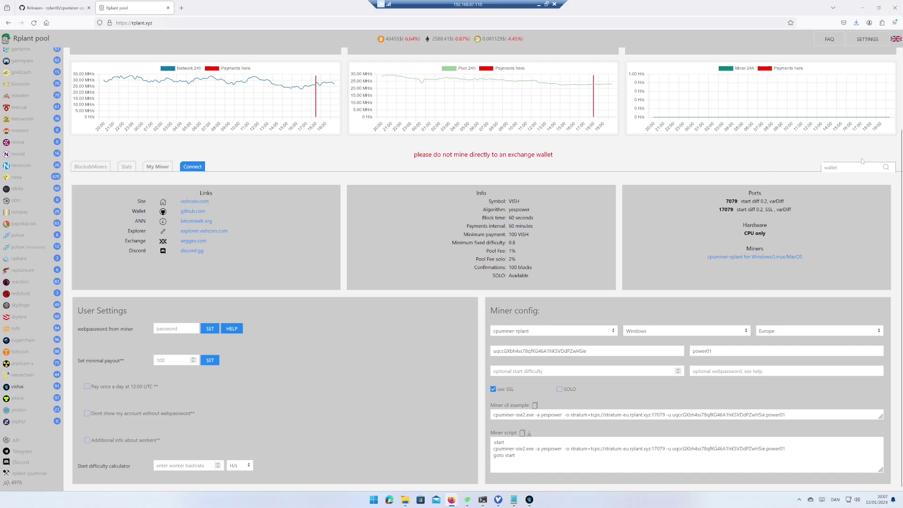
# Paste the wallet address into the pool's wallet search and submit it.
pyautogui.click(847, 168)
pyautogui.rightClick(846, 168)
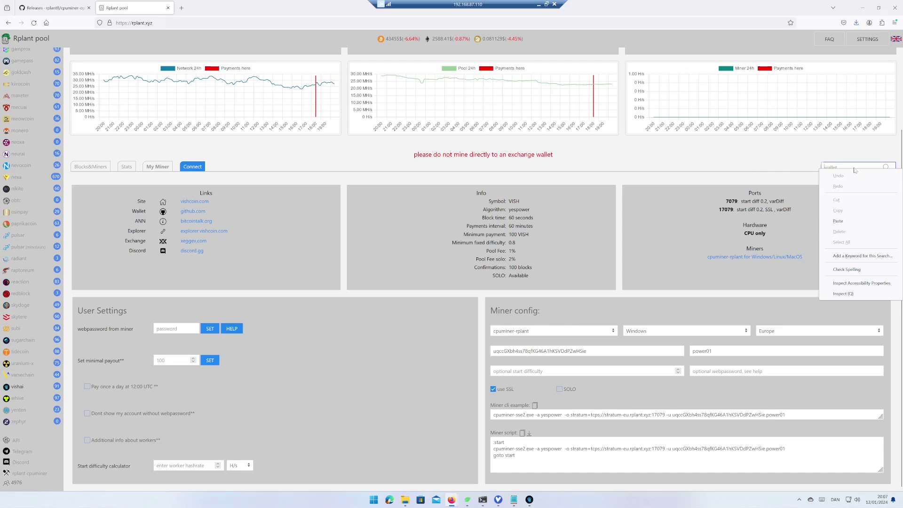
pyautogui.click(846, 224)
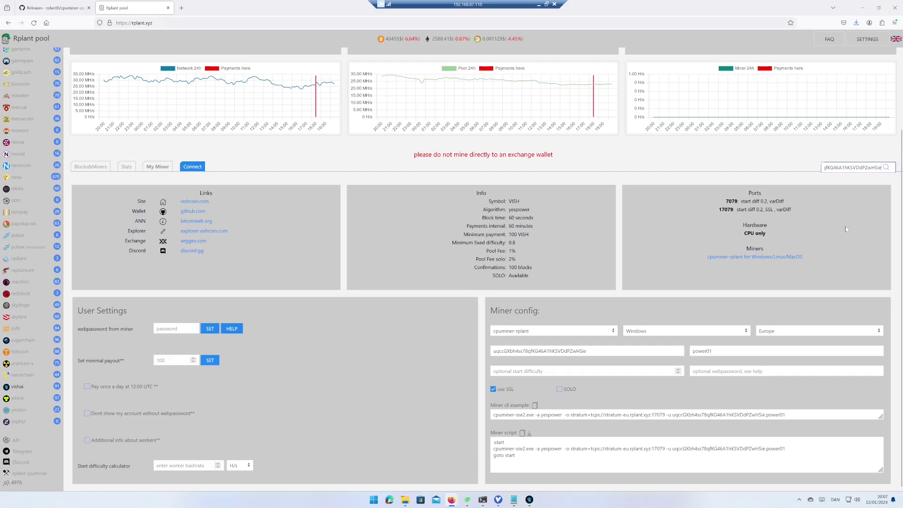
pyautogui.click(887, 167)
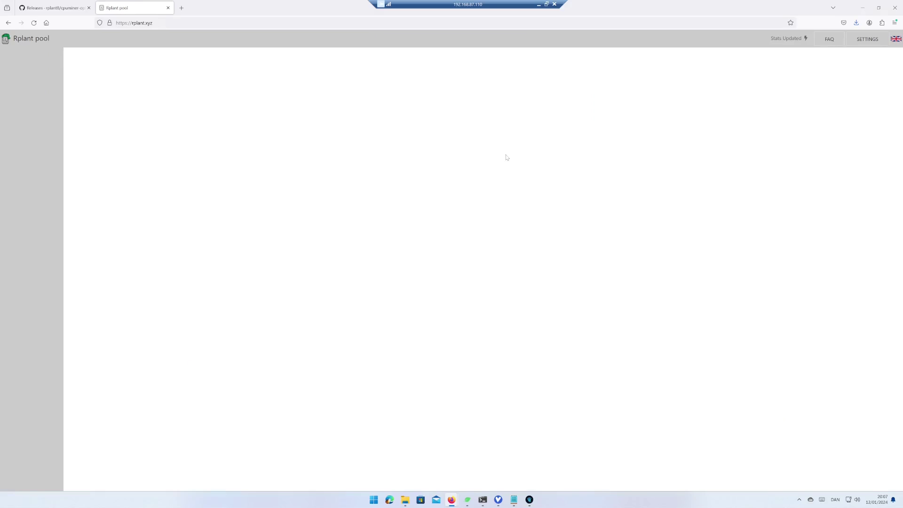